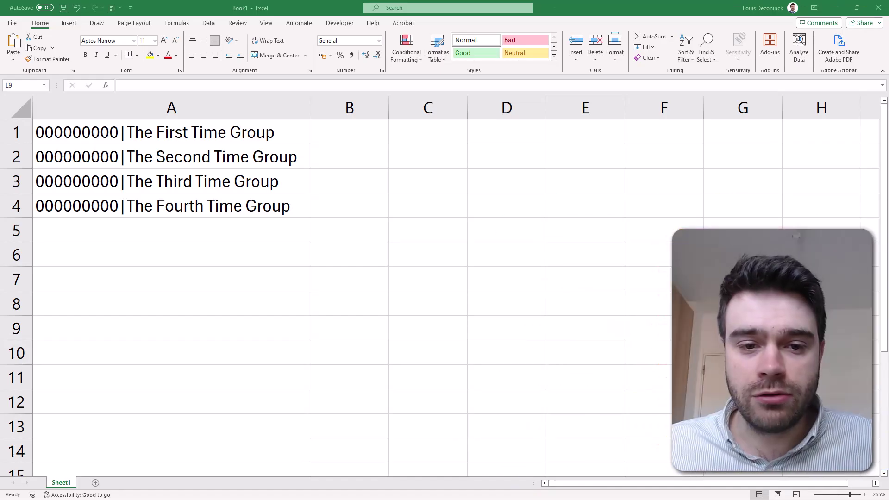
# Enter the formula =TEXTAFTER(A1, "|") in cell B1
pyautogui.click(379, 137)
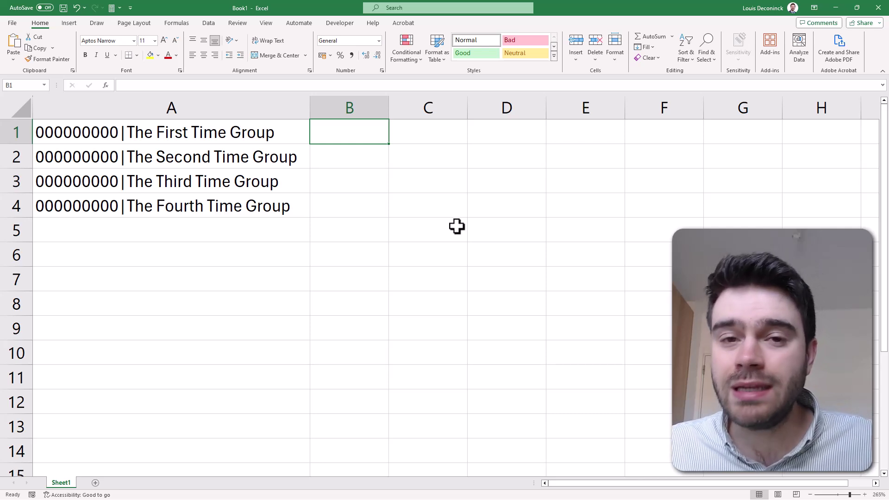
pyautogui.write('=')
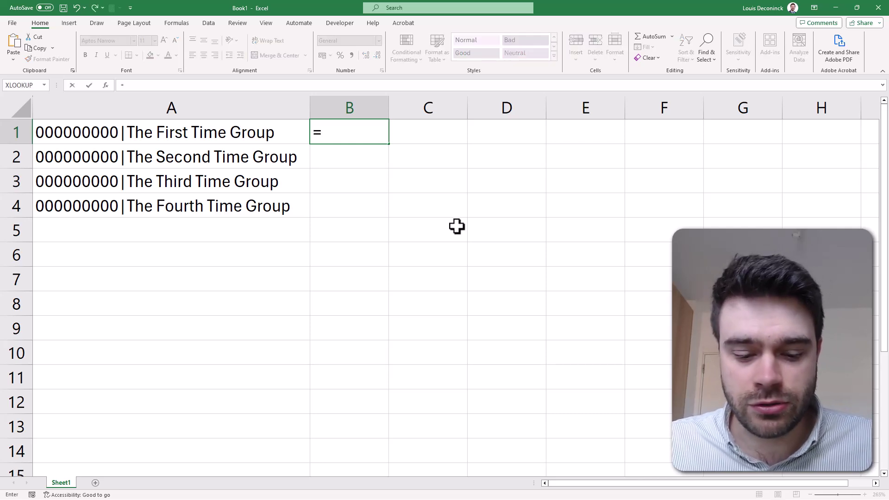
pyautogui.write('TEXTAD')
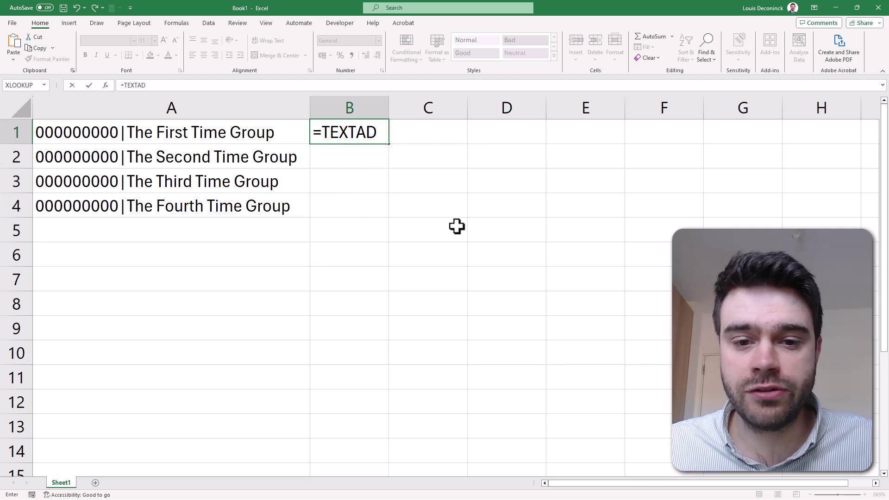
pyautogui.press('BackSpace')
pyautogui.write('F')
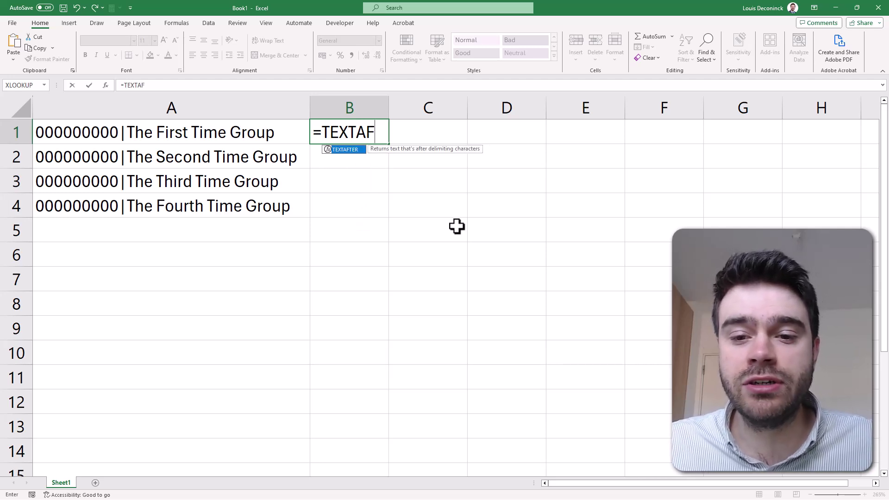
pyautogui.doubleClick(349, 154)
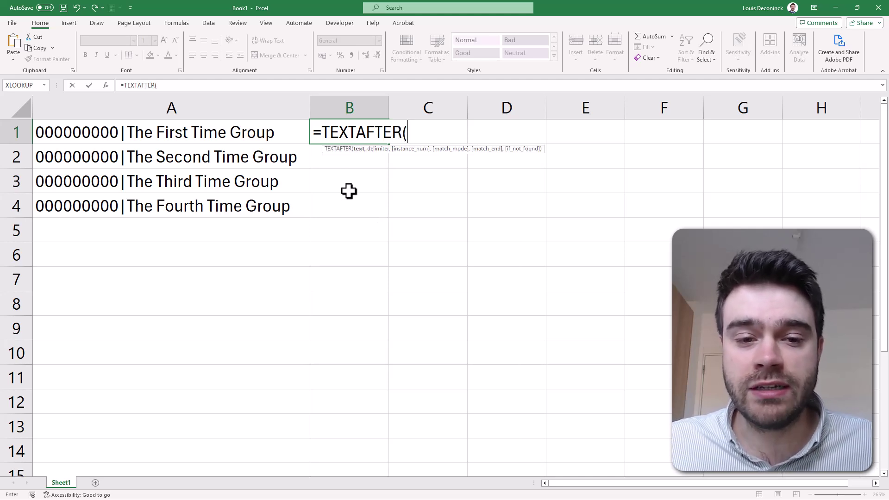
pyautogui.click(259, 136)
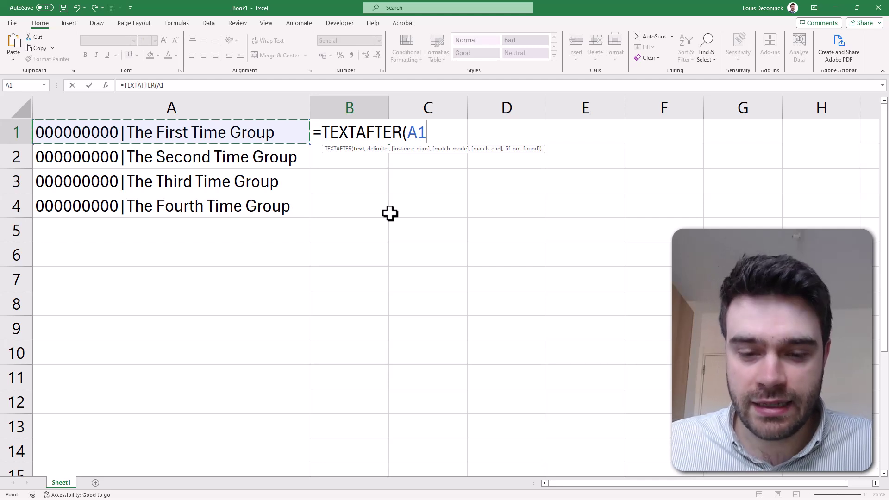
pyautogui.write(', "|')
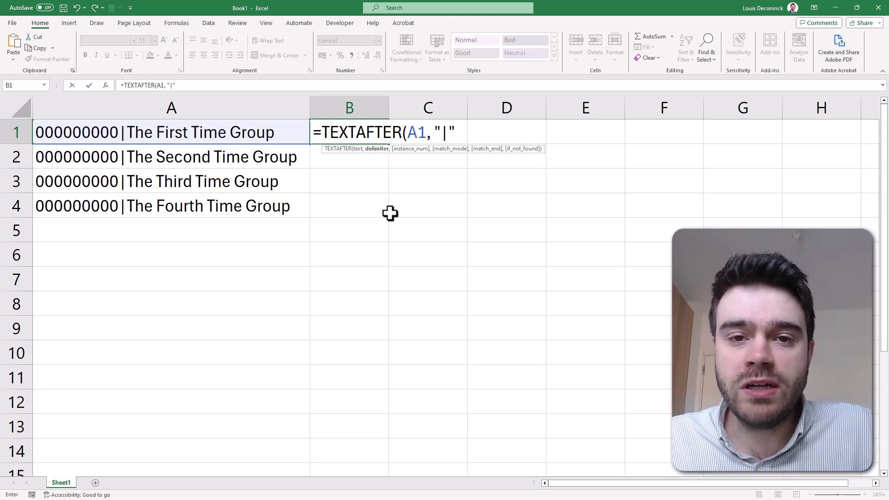
pyautogui.write('")')
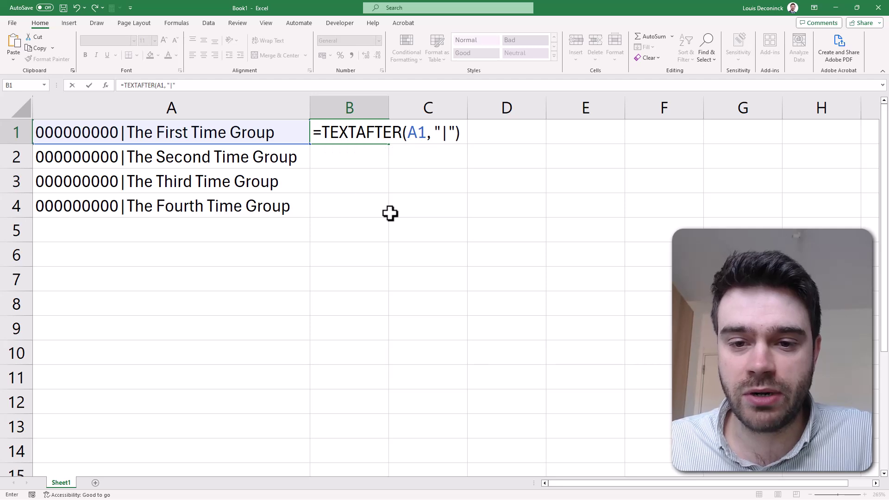
pyautogui.press('Return')
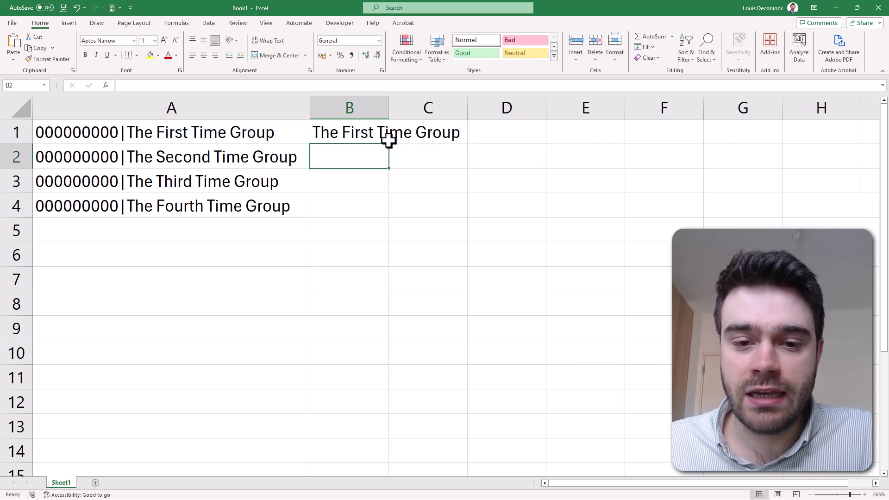
# Fill the B1 formula down to B4 and widen column B to fit the extracted text
pyautogui.click(385, 142)
pyautogui.doubleClick(389, 144)
pyautogui.click(535, 187)
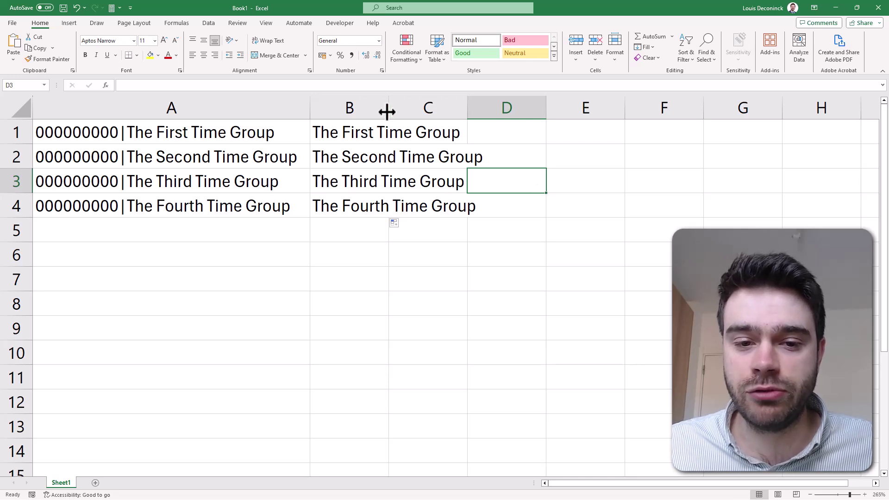
pyautogui.moveTo(387, 111); pyautogui.dragTo(498, 133)
# Enter the formula =FIND("|",A1) in cell C1
pyautogui.click(512, 132)
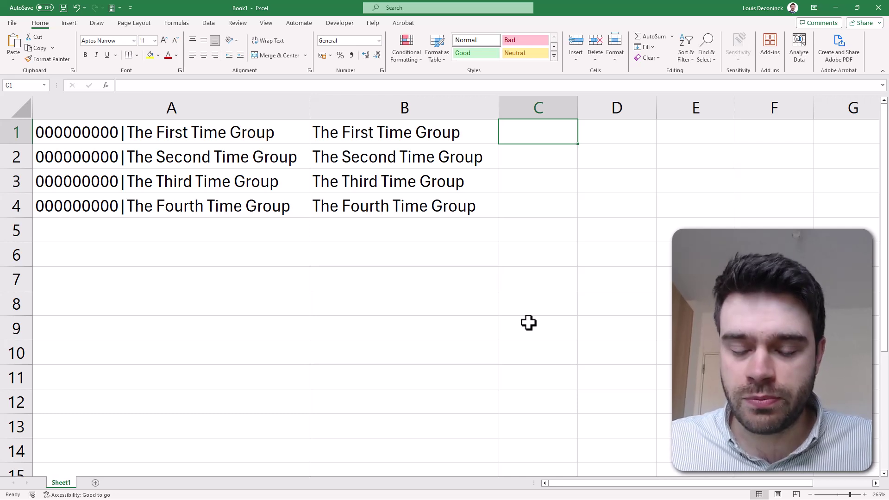
pyautogui.write('=F')
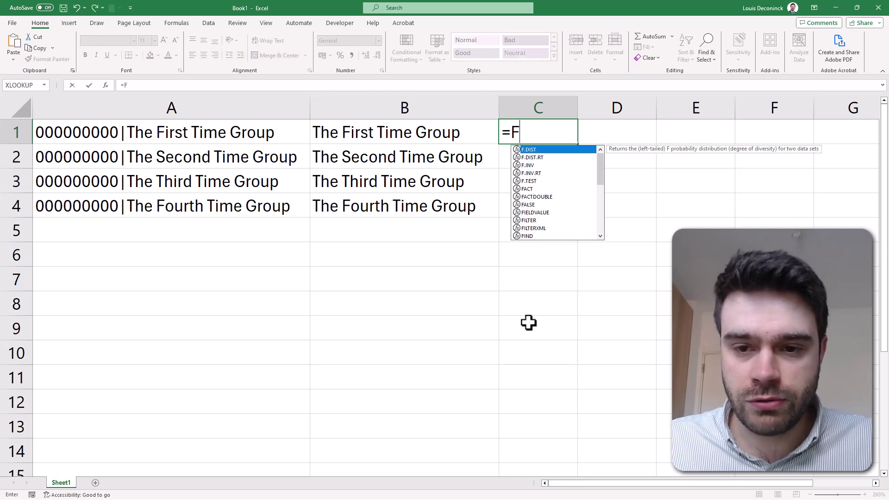
pyautogui.write('IND(')
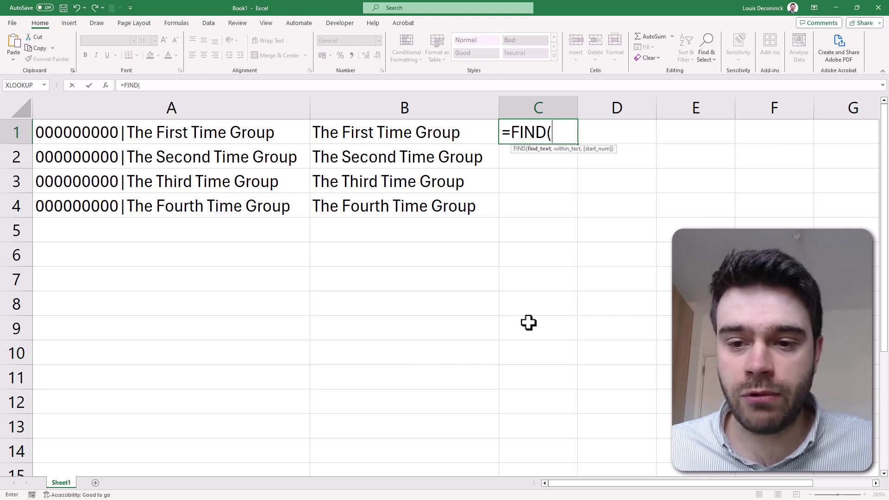
pyautogui.write('"|"')
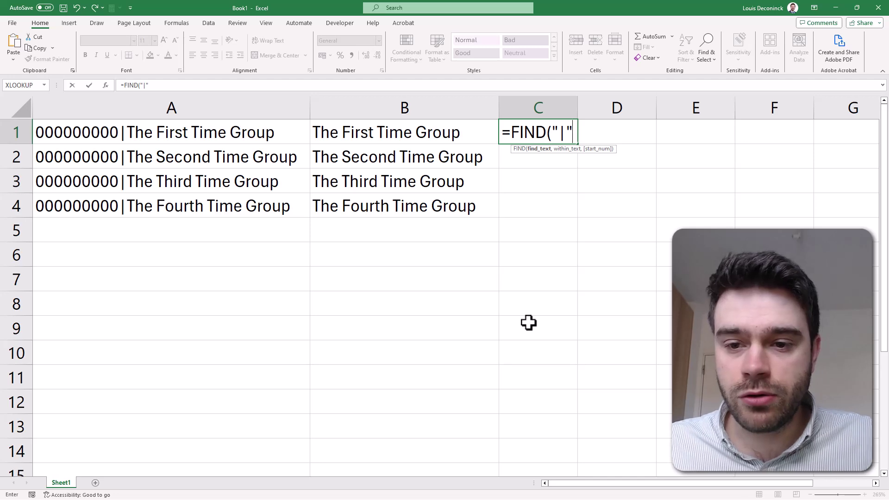
pyautogui.write(',')
pyautogui.click(175, 136)
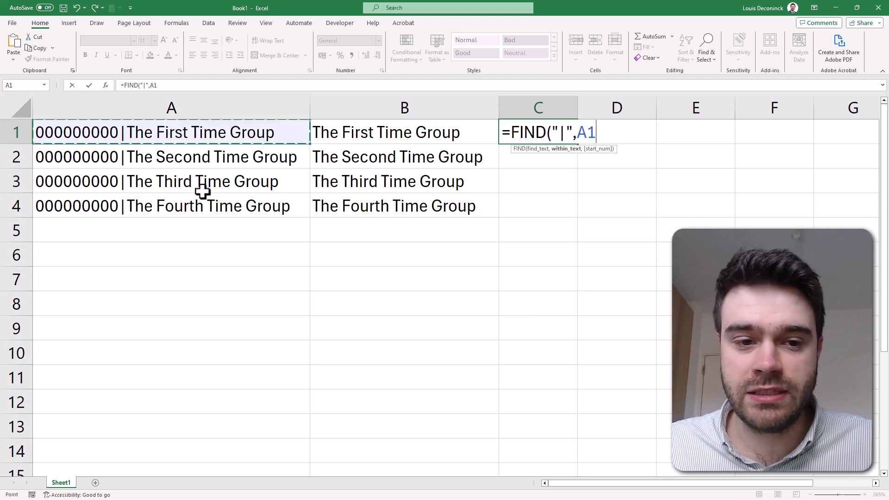
pyautogui.write(')')
pyautogui.press('Return')
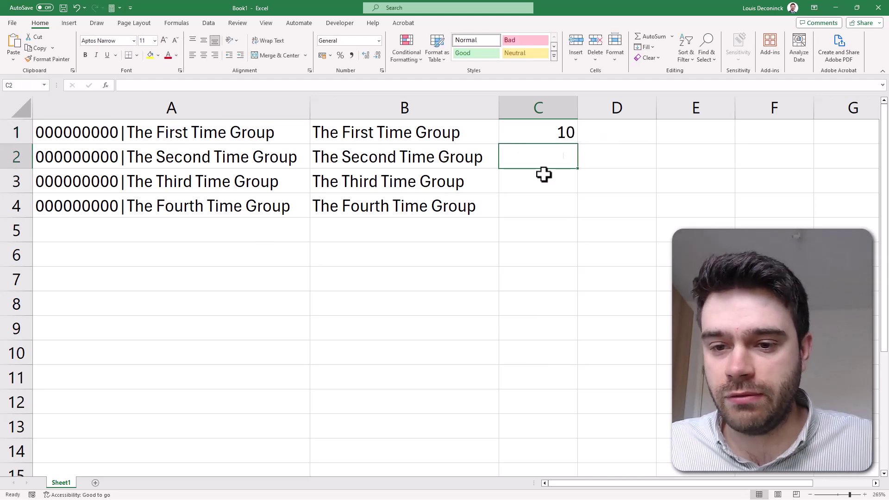
# Fill the FIND formula from C1 down to C4
pyautogui.click(568, 139)
pyautogui.moveTo(577, 145); pyautogui.dragTo(580, 216)
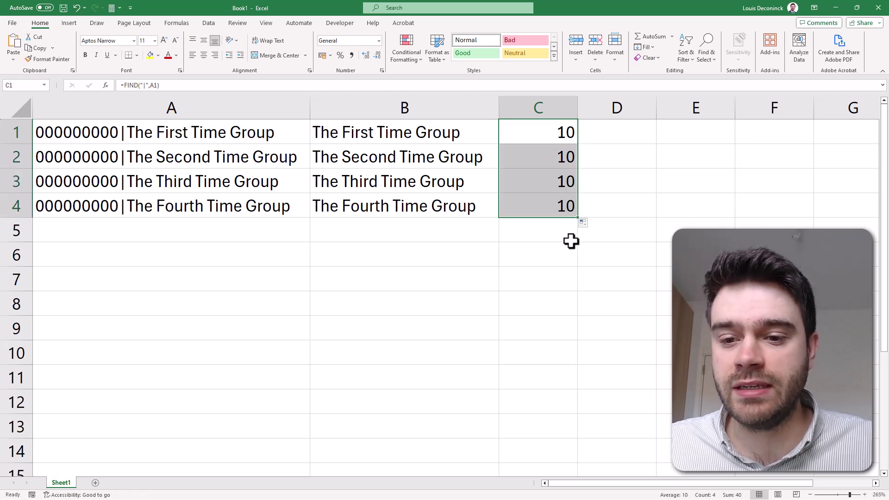
pyautogui.click(563, 240)
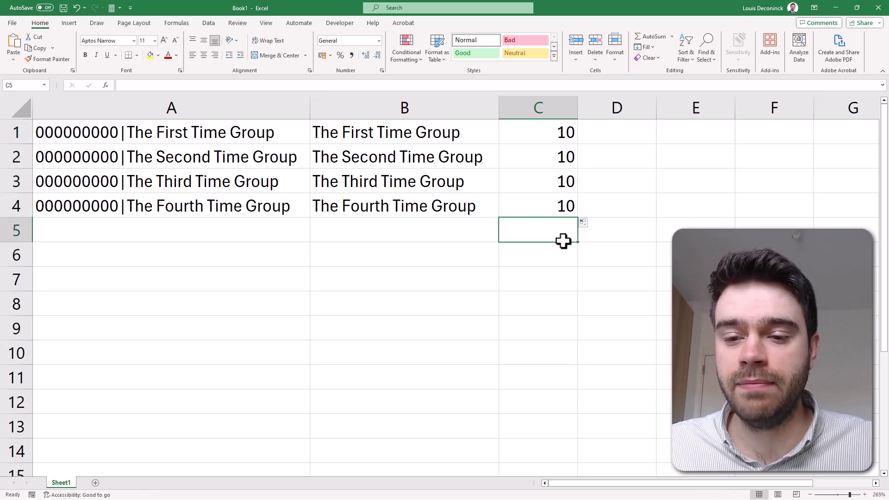
pyautogui.click(547, 133)
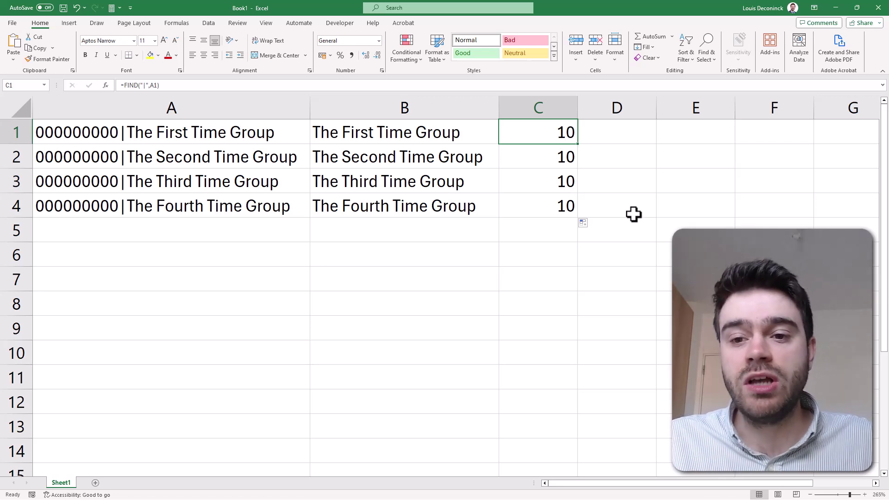
# Enter =RIGHT(A1, LEN(A1)-C1) in cell D1 and fill it down to D4
pyautogui.click(591, 134)
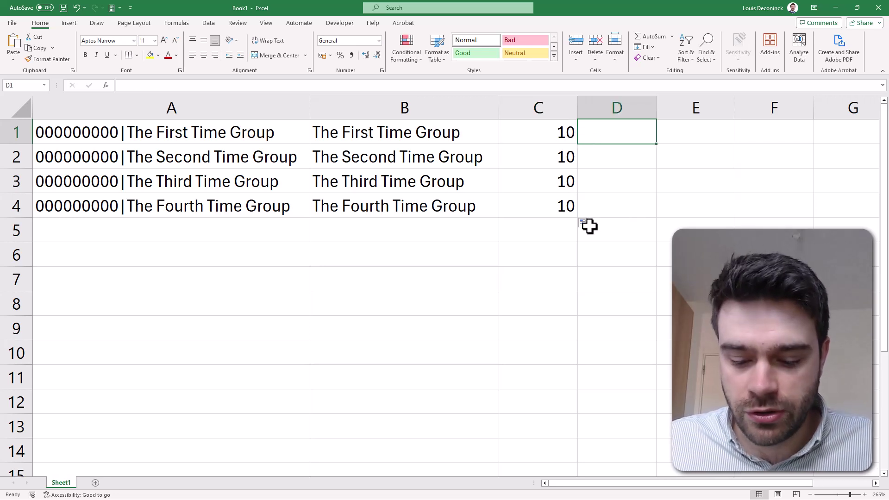
pyautogui.write('=RIGHT(')
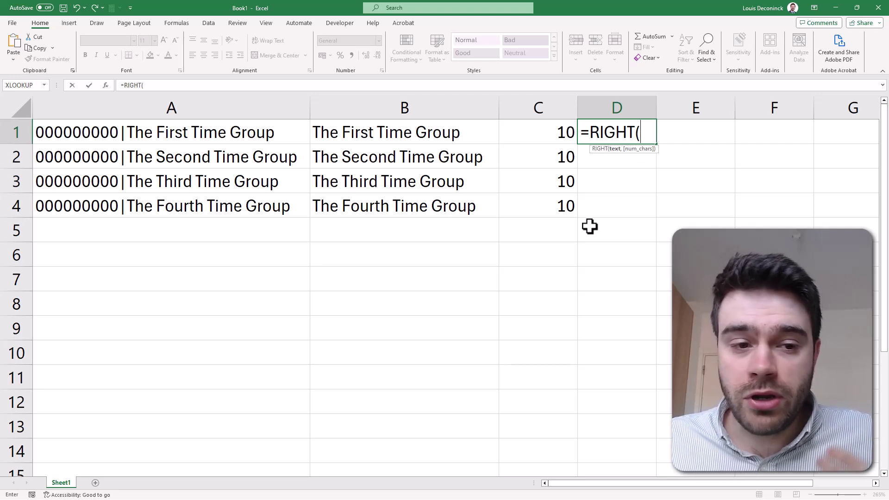
pyautogui.click(147, 132)
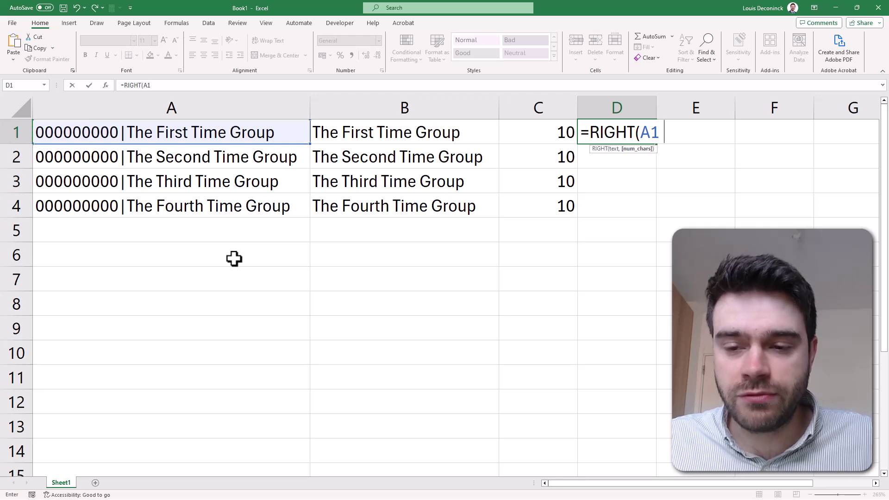
pyautogui.write(',')
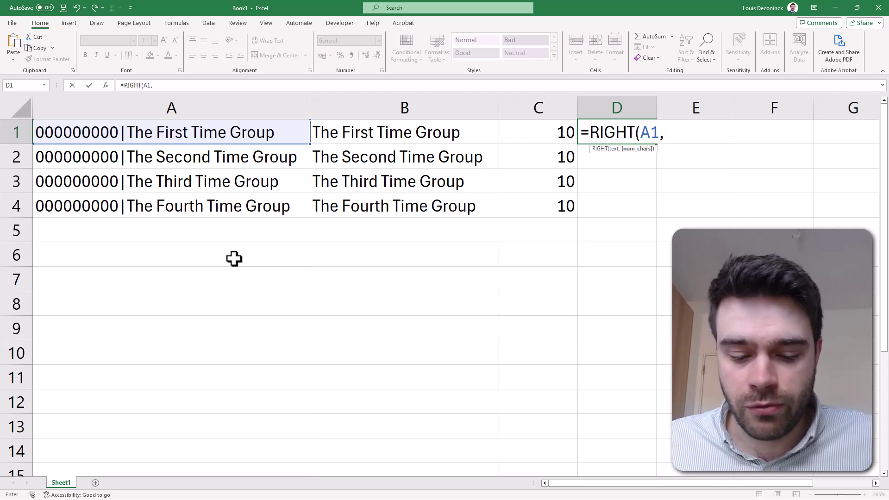
pyautogui.write('LEN')
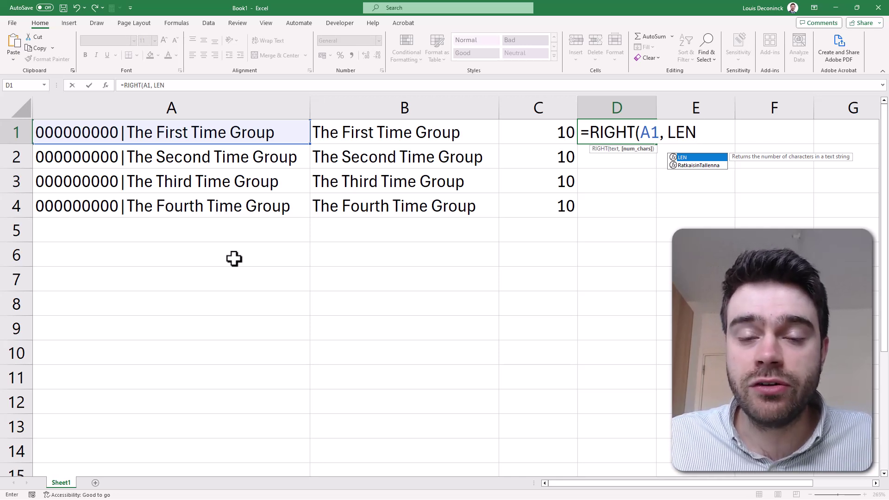
pyautogui.write('(')
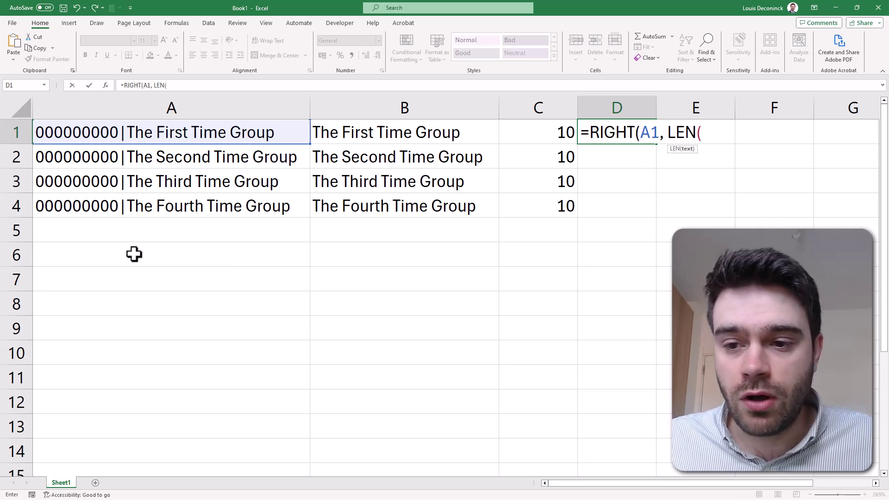
pyautogui.click(144, 136)
pyautogui.write(')')
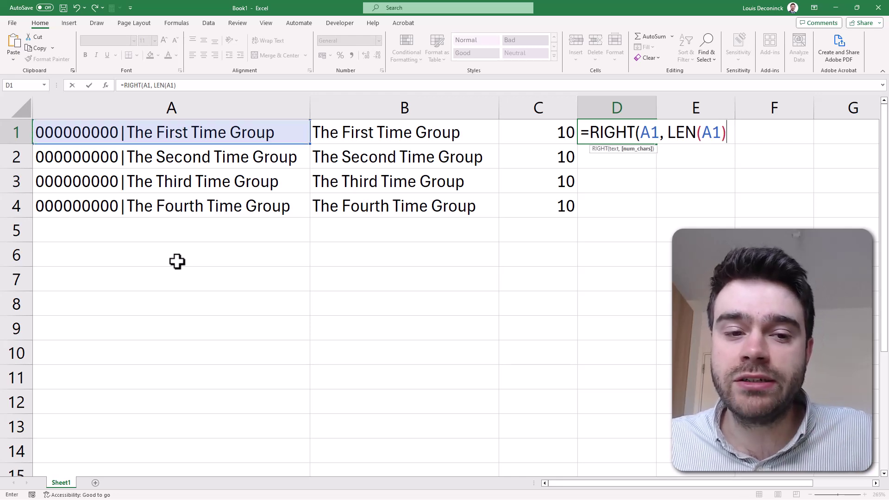
pyautogui.write('-')
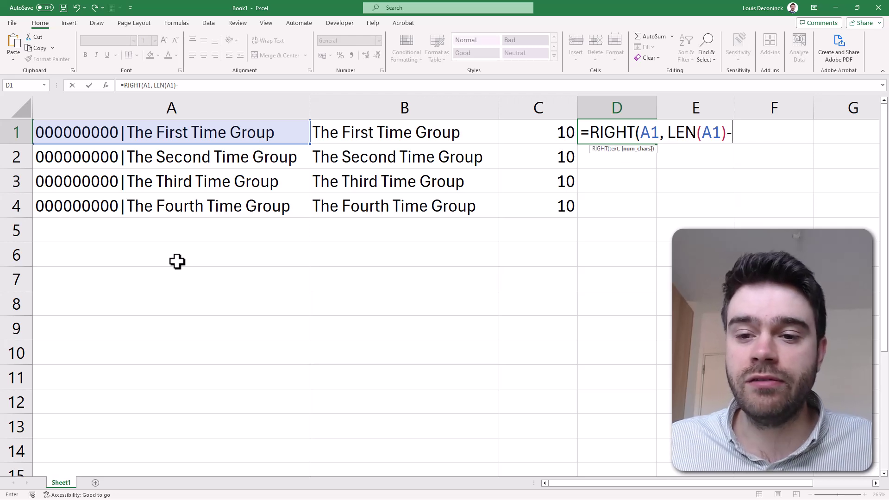
pyautogui.click(505, 130)
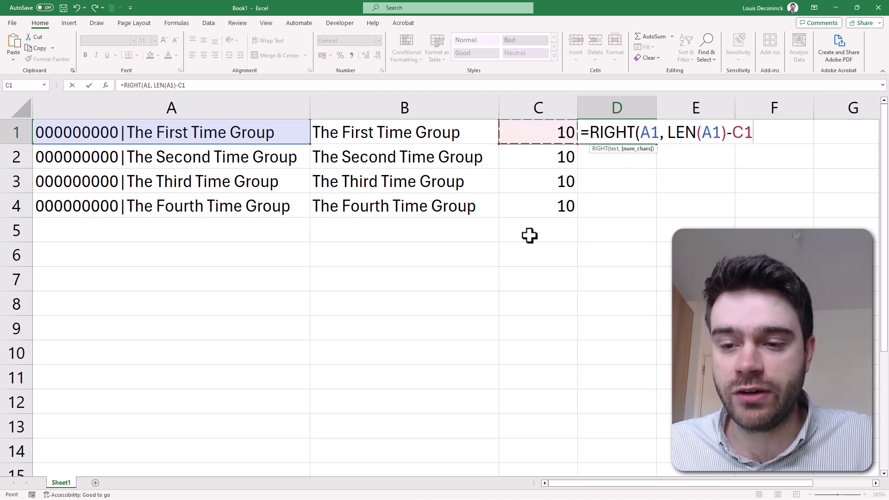
pyautogui.write(')')
pyautogui.press('Return')
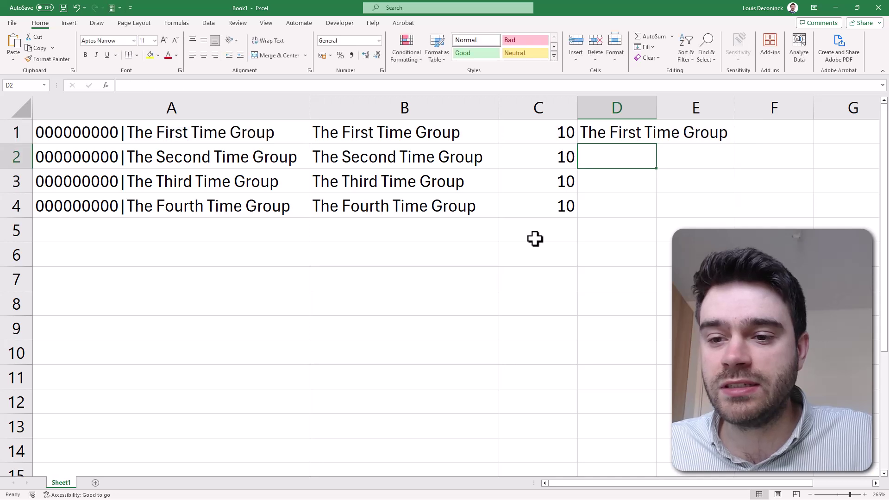
pyautogui.click(628, 136)
pyautogui.doubleClick(656, 146)
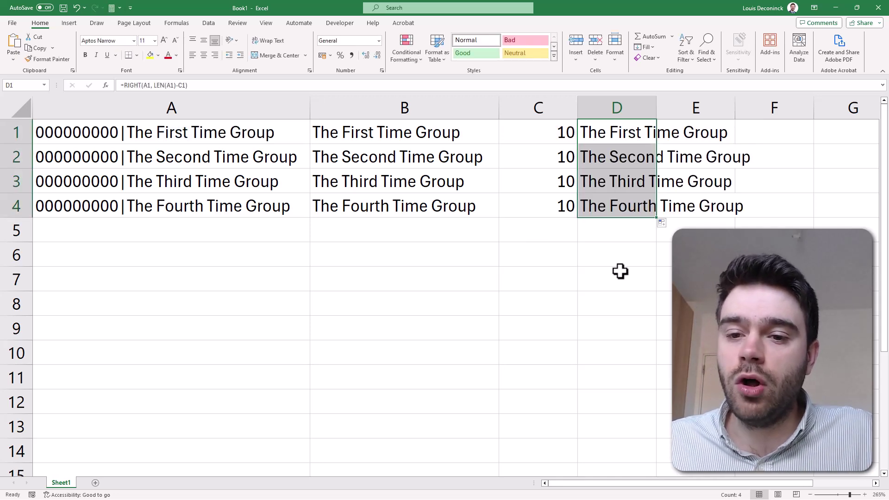
# Replace the C1 reference in D1's formula with a copy of C1's FIND expression, giving =RIGHT(A1, LEN(A1)-FIND("|",A1))
pyautogui.click(571, 127)
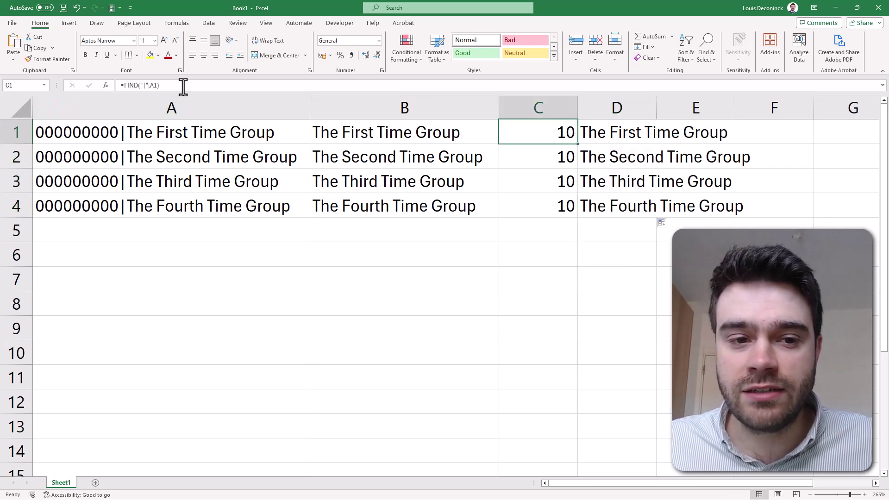
pyautogui.click(145, 88)
pyautogui.moveTo(160, 87); pyautogui.dragTo(124, 86)
pyautogui.hotkey('ctrl', 'c')
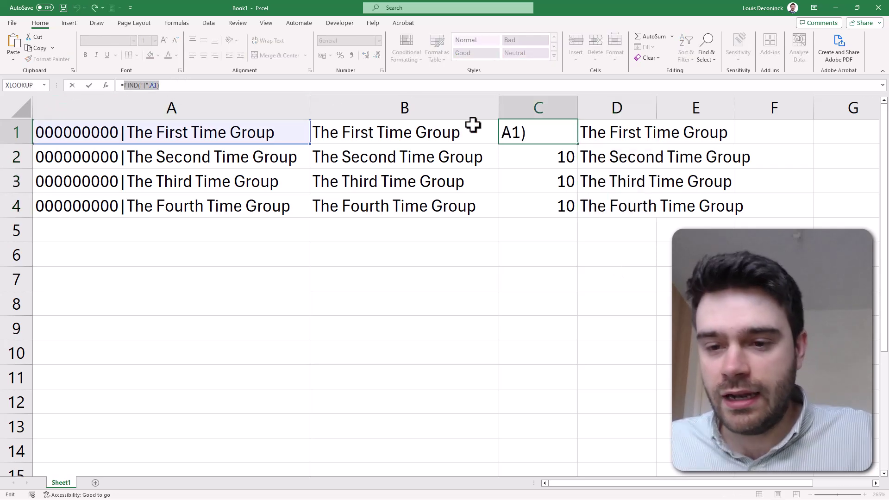
pyautogui.click(619, 137)
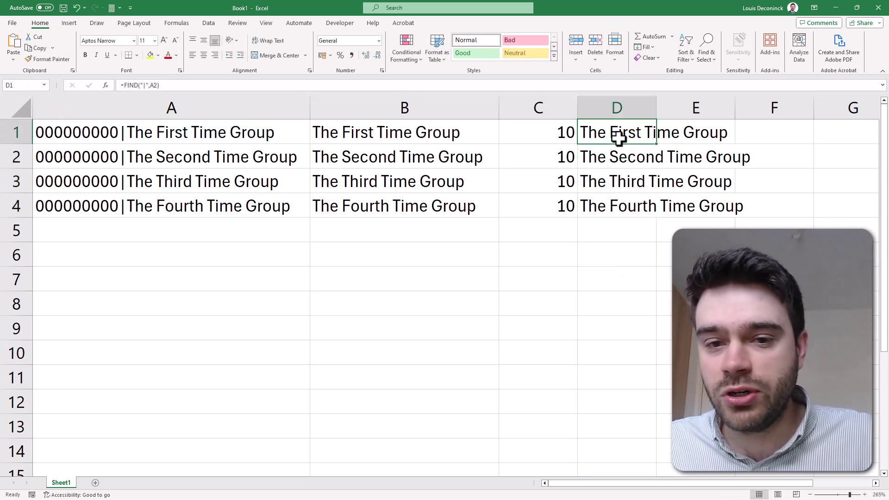
pyautogui.click(179, 87)
pyautogui.hotkey('ctrl', 'v')
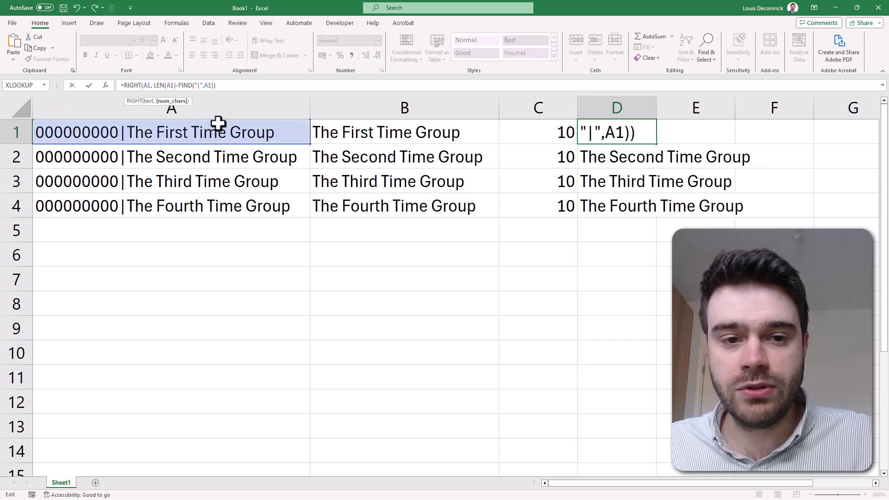
pyautogui.press('Return')
# Fill the combined RIGHT, LEN and FIND formula from D1 down to D4
pyautogui.click(661, 136)
pyautogui.click(649, 138)
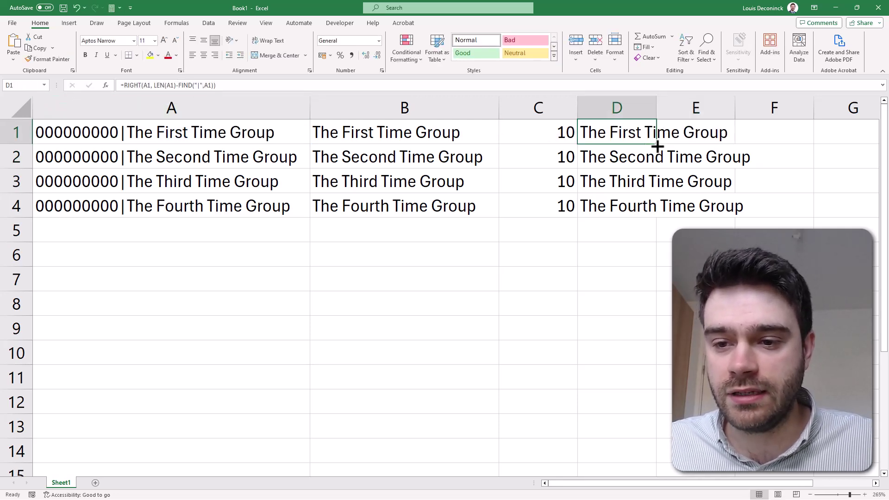
pyautogui.doubleClick(656, 144)
# Delete the helper column C that holds the separate FIND results
pyautogui.click(556, 106)
pyautogui.rightClick(556, 106)
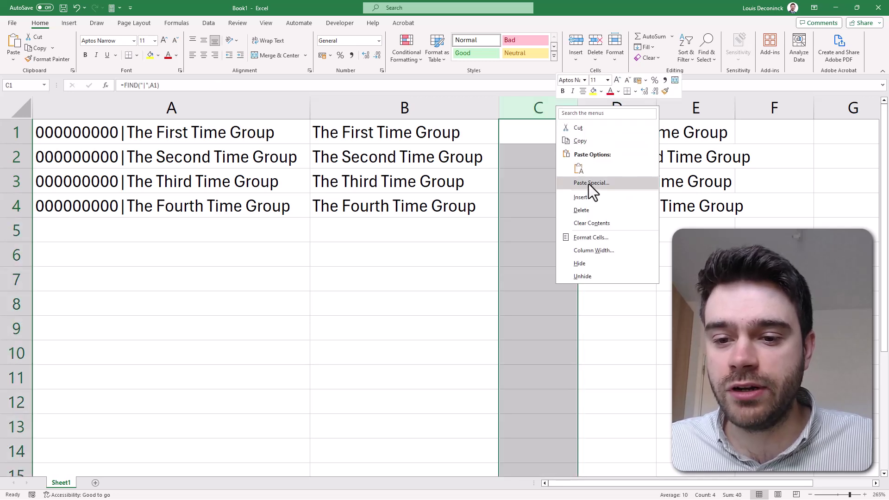
pyautogui.click(588, 210)
# Copy C1's formula into C5 as plain text, showing =RIGHT(A1, LEN(A1)-FIND("|",A1))
pyautogui.click(550, 132)
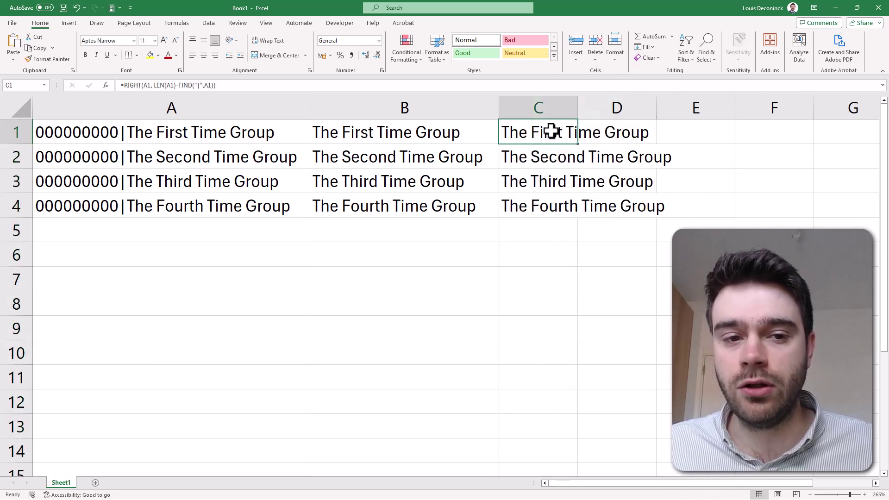
pyautogui.moveTo(277, 88); pyautogui.dragTo(105, 88)
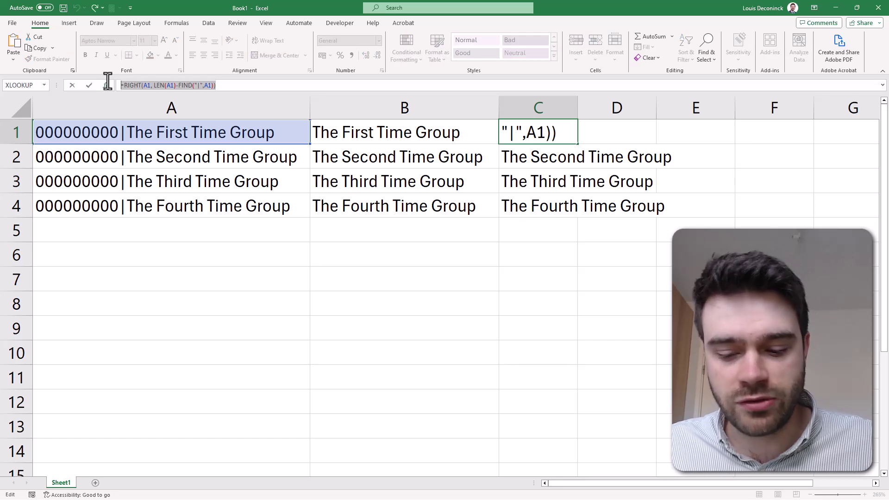
pyautogui.click(538, 230)
pyautogui.write("'")
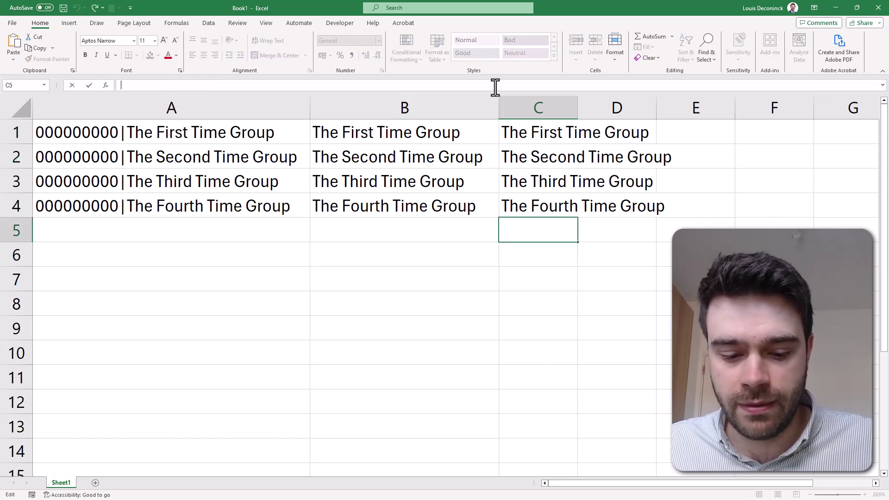
pyautogui.write('=RIGHT(A1, LEN(A1)-FIND("|", A1))')
pyautogui.press('Return')
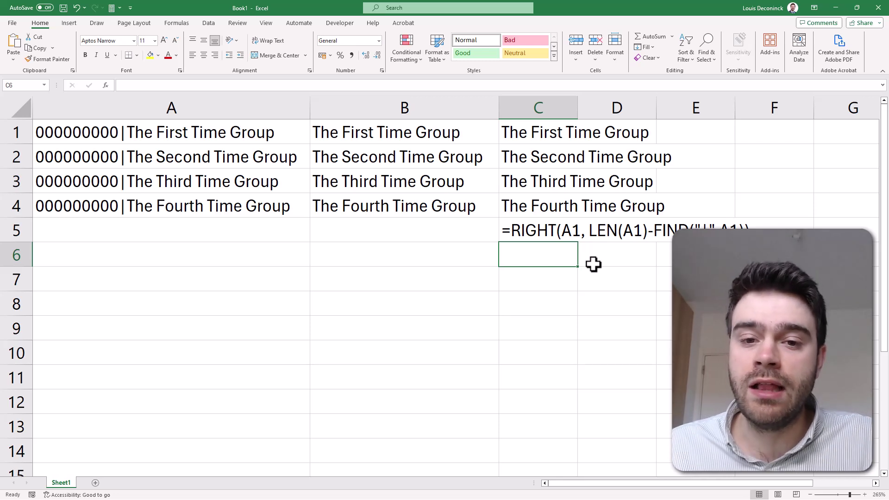
# Copy B4's formula into B5 as plain text, showing =TEXTAFTER(A4, "|")
pyautogui.click(468, 207)
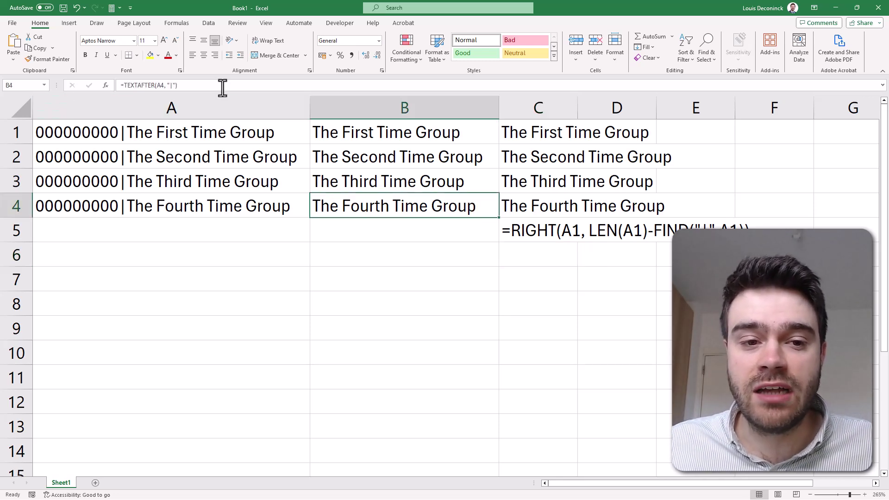
pyautogui.moveTo(224, 86); pyautogui.dragTo(92, 79)
pyautogui.hotkey('ctrl', 'c')
pyautogui.press('Return')
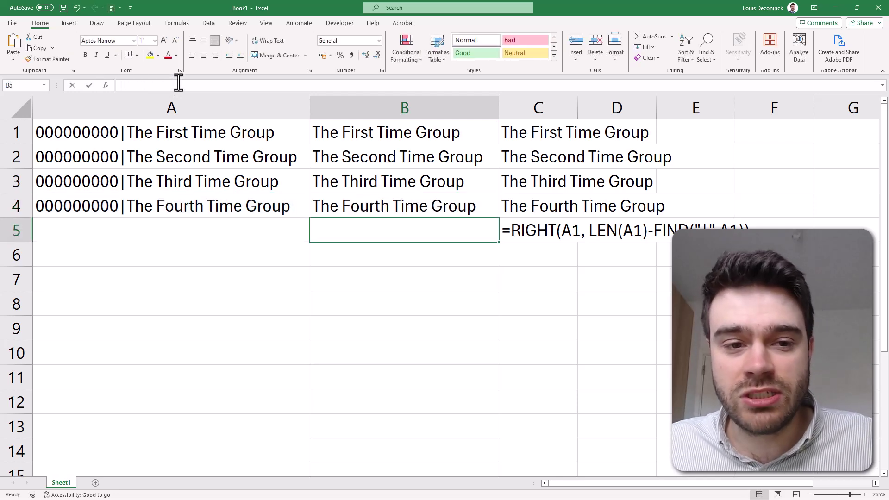
pyautogui.click(178, 85)
pyautogui.write("'")
pyautogui.hotkey('ctrl', 'v')
pyautogui.press('Return')
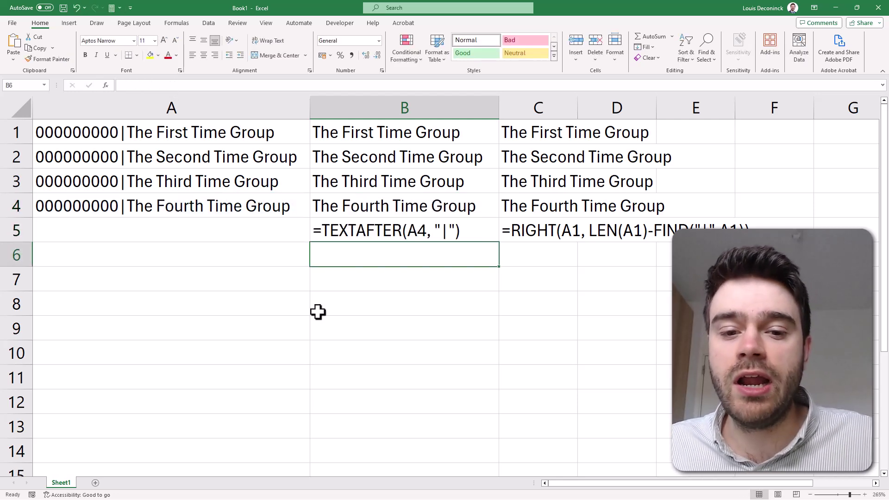
pyautogui.click(381, 234)
pyautogui.click(543, 273)
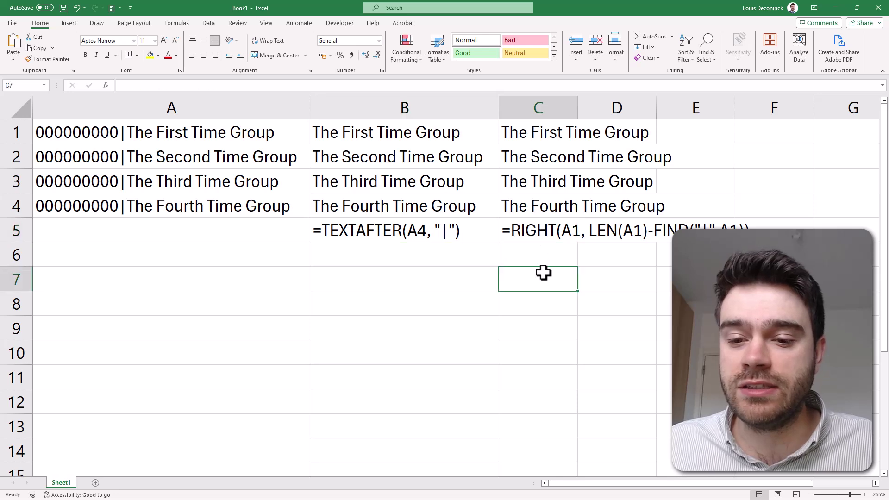